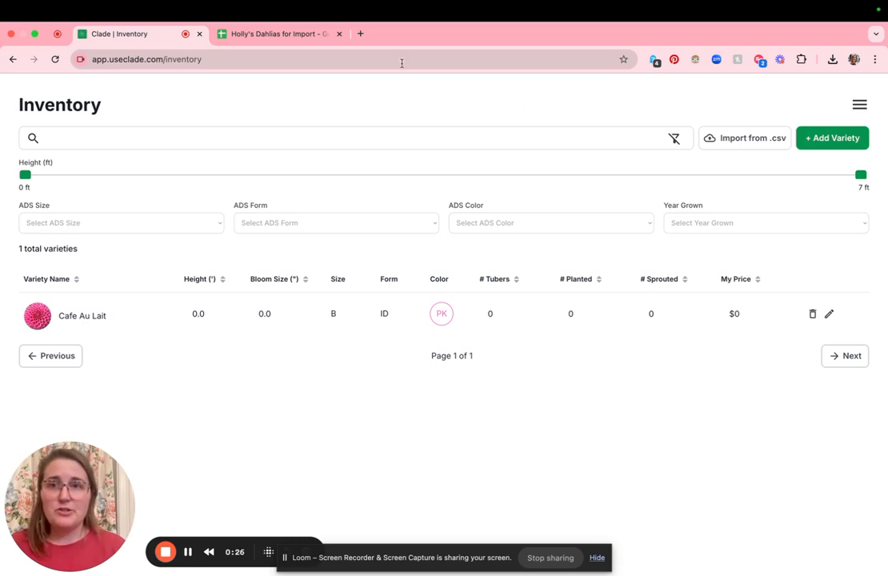
Check the Comma Separated Values download option for the Holly's Dahlias for Import spreadsheet in Google Sheets, and return to the Clade inventory
click(293, 36)
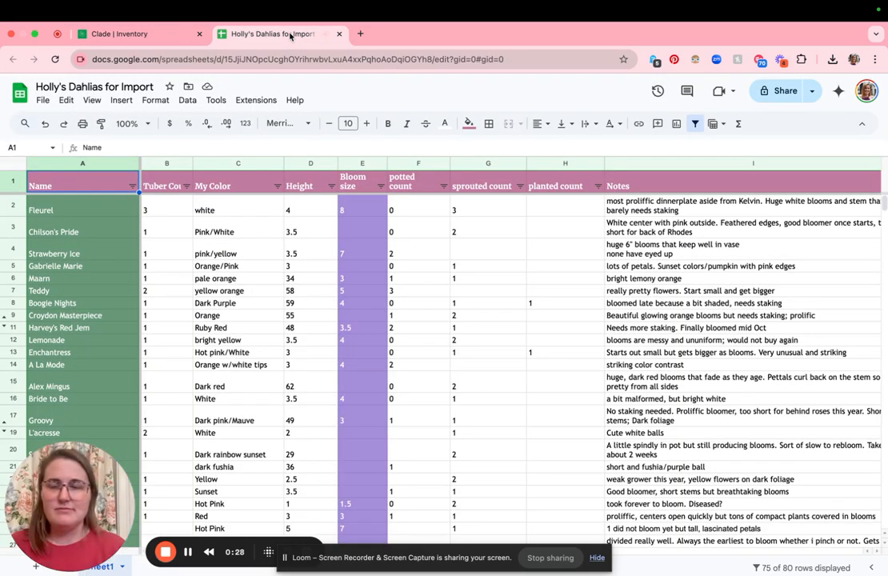
click(43, 101)
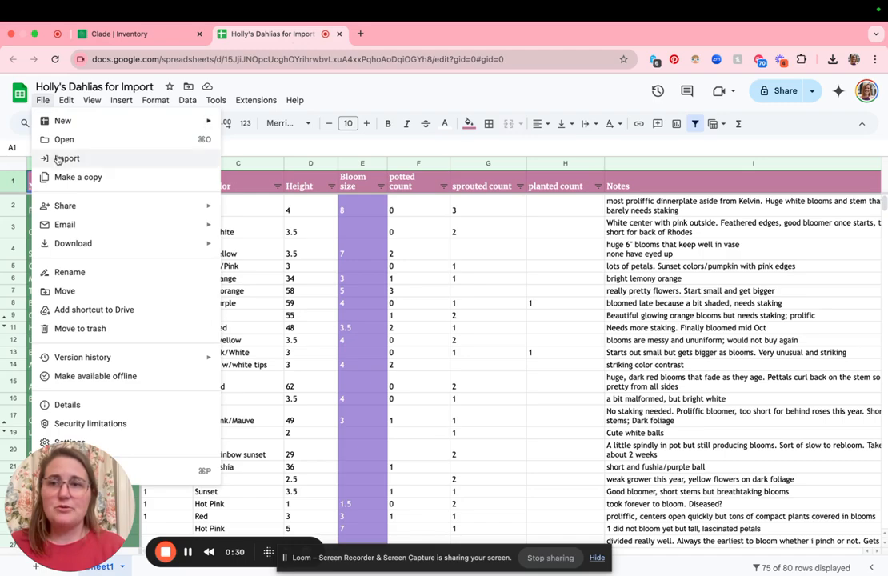
mouse_move(99, 244)
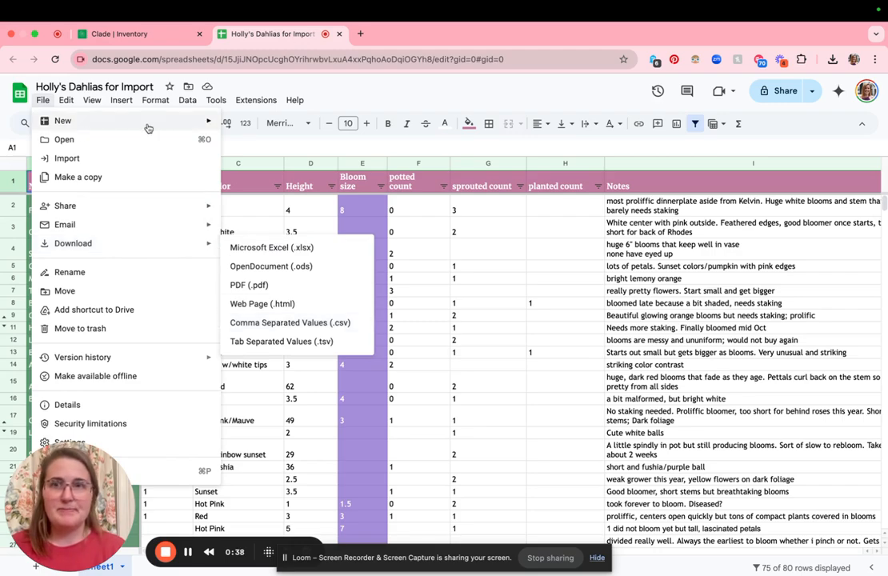
click(153, 34)
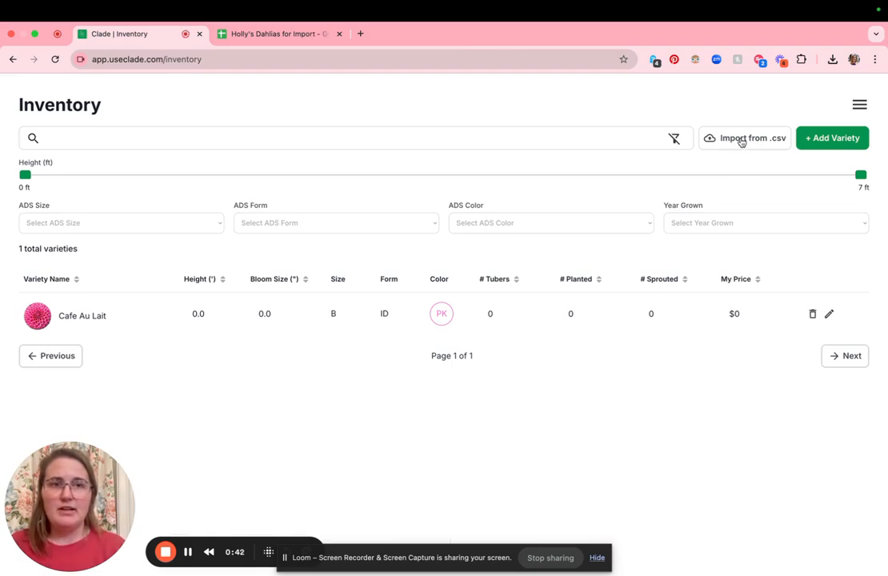
Start a CSV import into the inventory and load Holly's Dahlias - Sheet1.csv from the Downloads folder
click(741, 142)
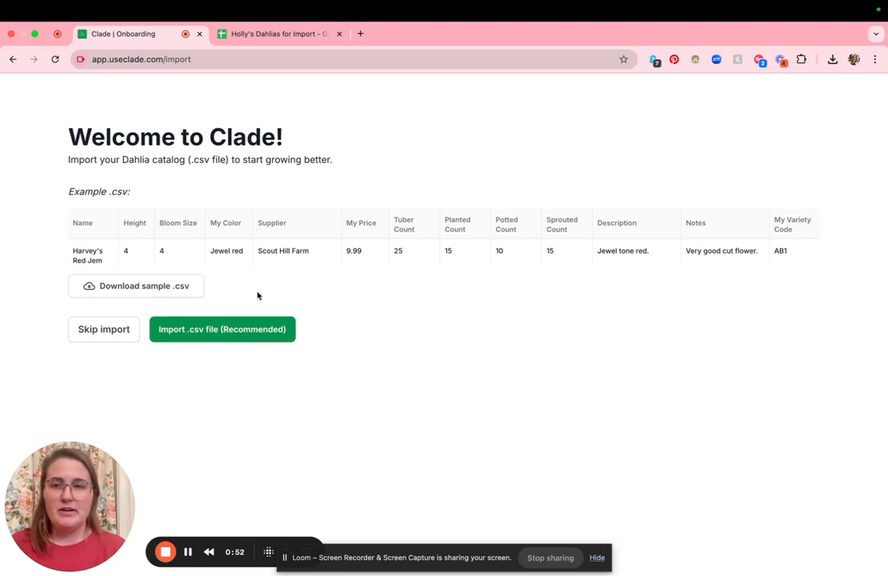
click(166, 329)
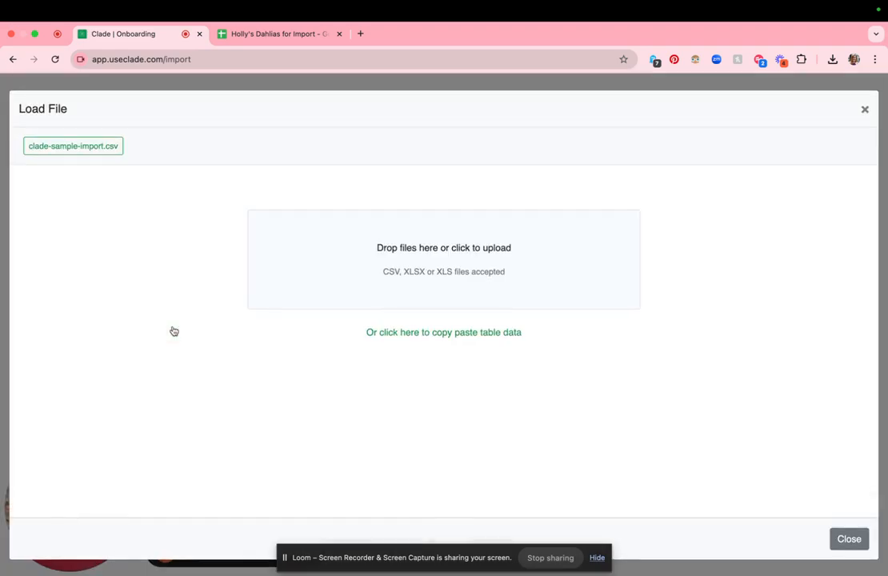
click(394, 242)
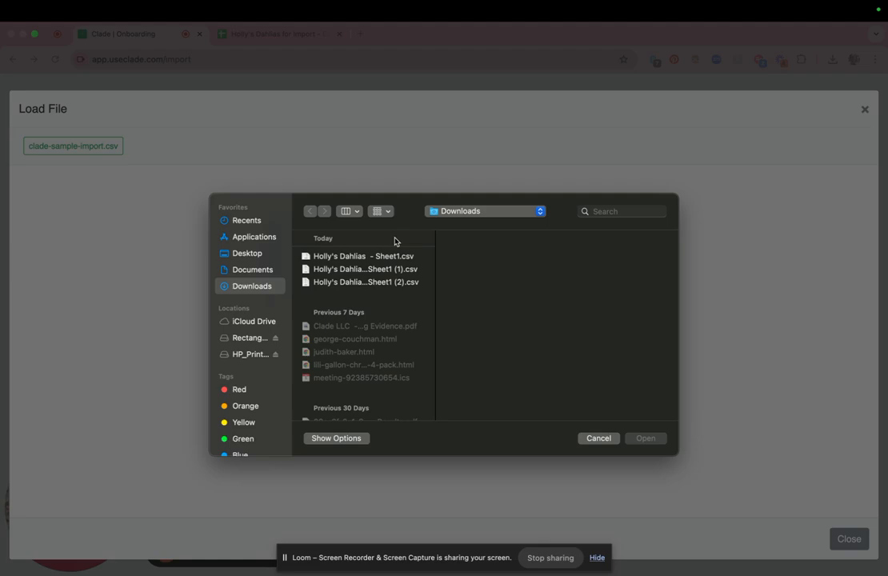
click(394, 257)
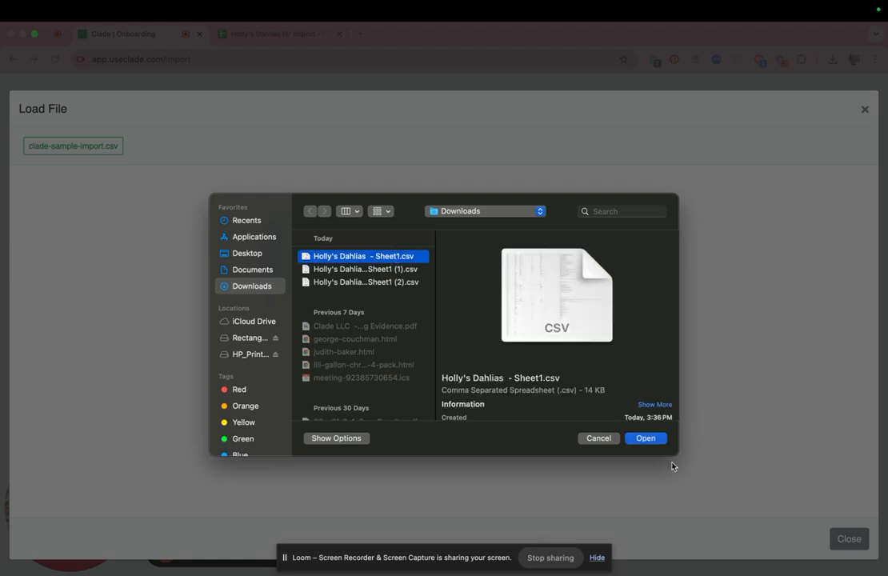
click(645, 439)
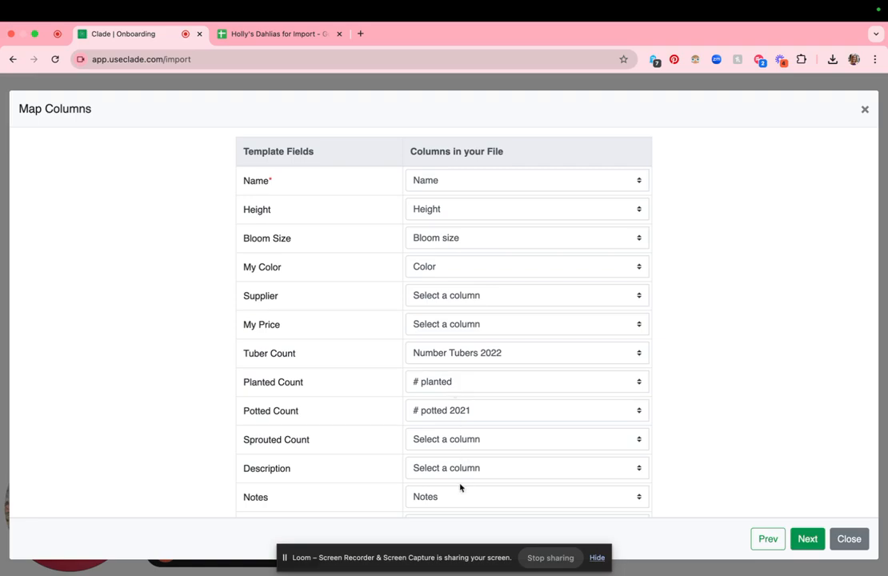
Clear the file column mapped to the Potted Count template field
click(459, 418)
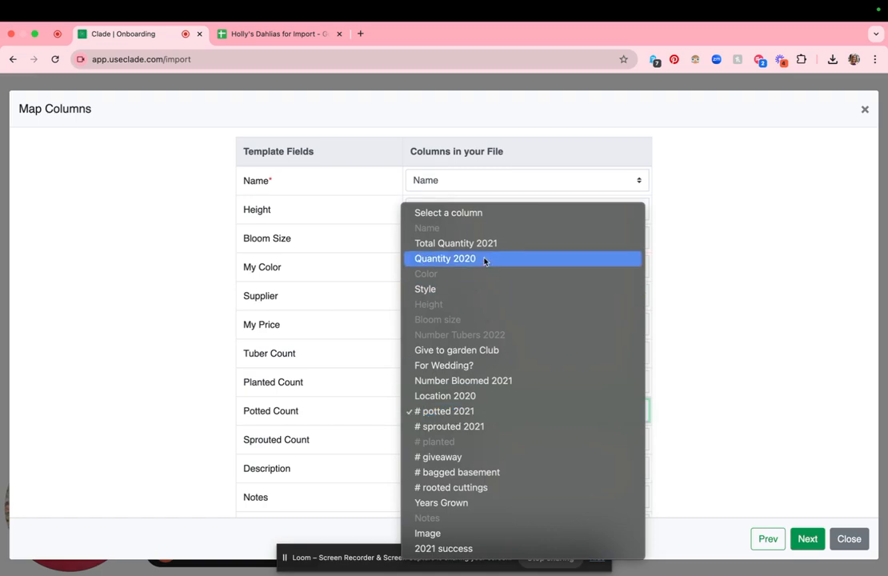
click(473, 214)
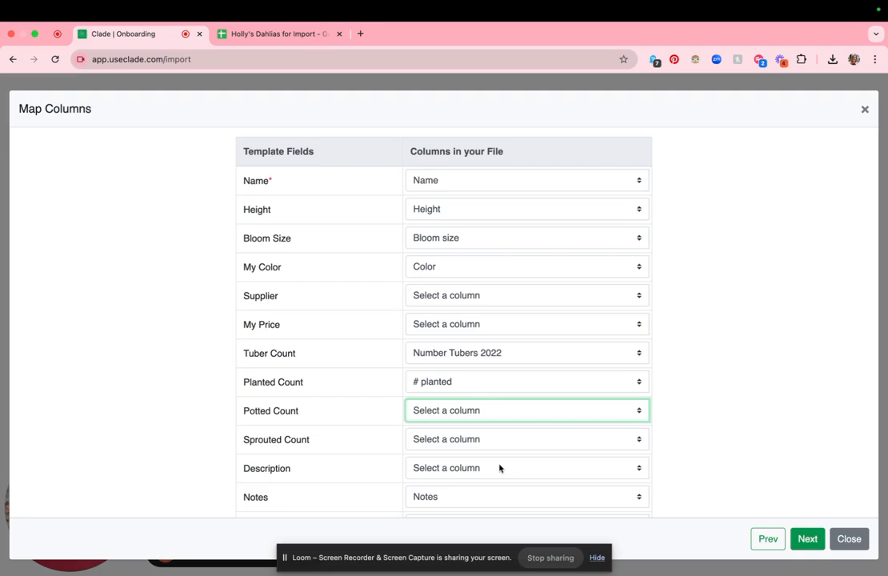
scroll(499, 468, down, 2)
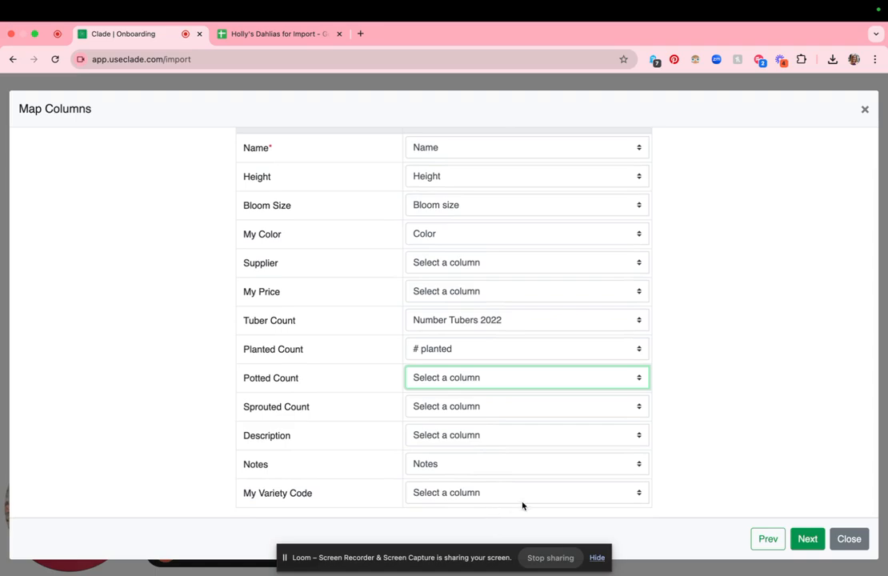
Continue to data verification and show only the invalid rows
click(808, 539)
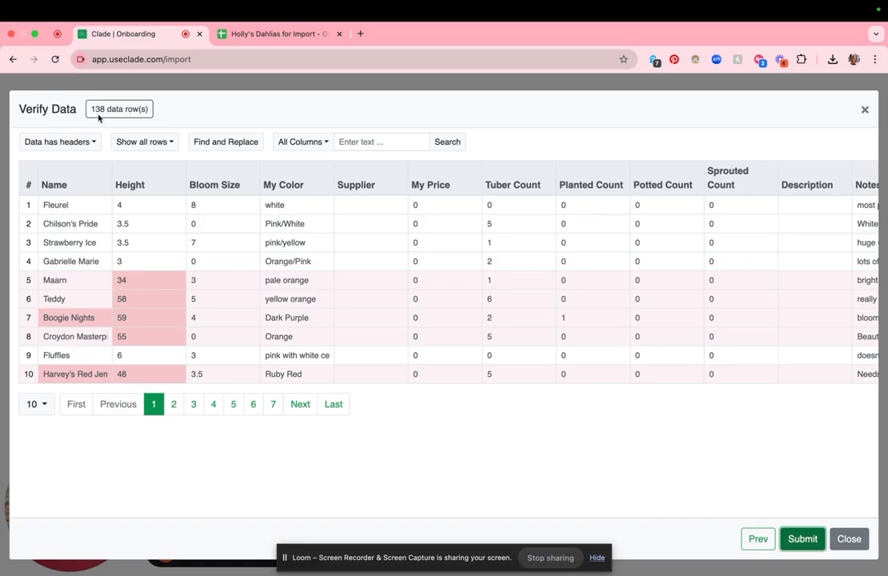
click(156, 149)
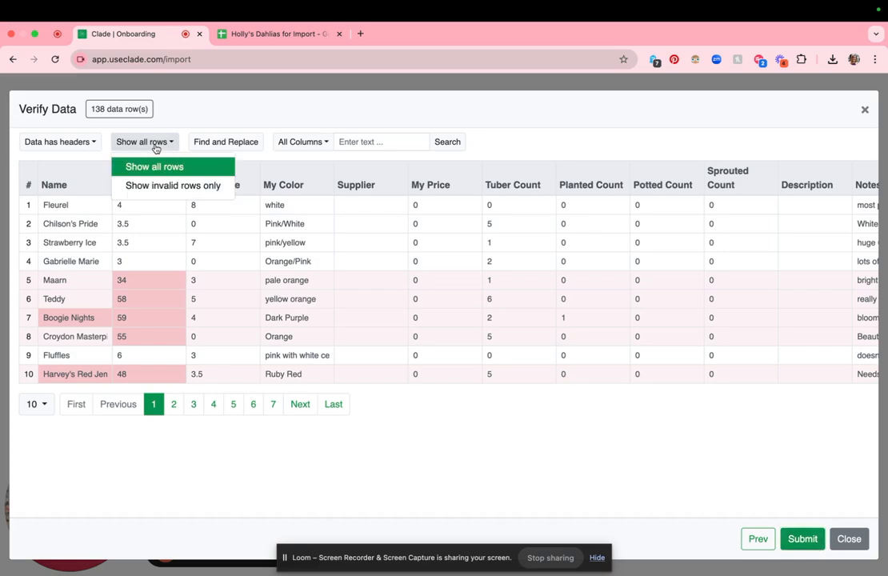
click(156, 184)
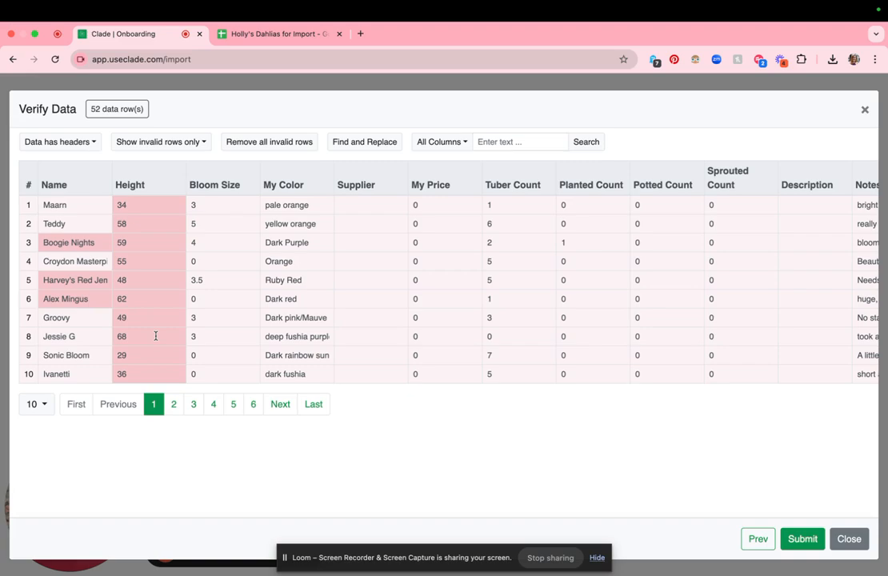
Return to the column mapping and clear the file column mapped to Height
click(762, 538)
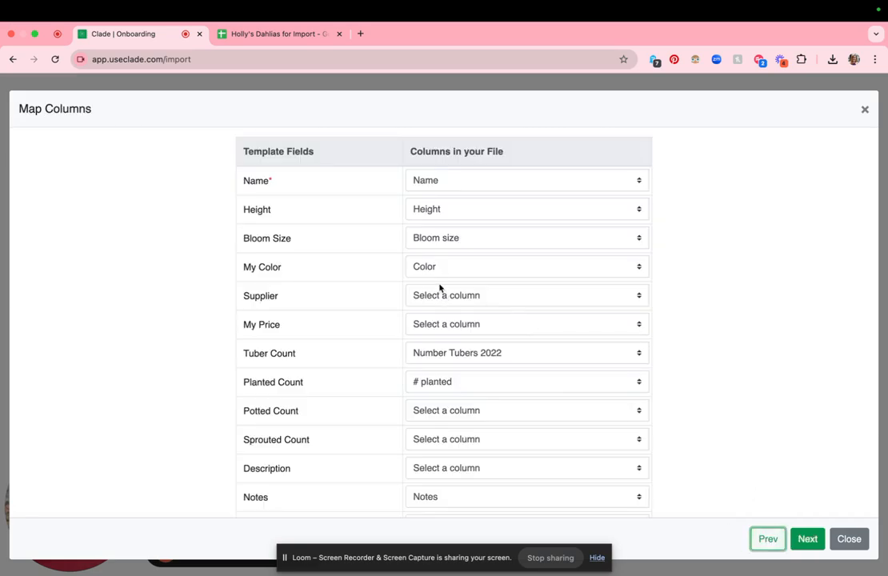
click(440, 207)
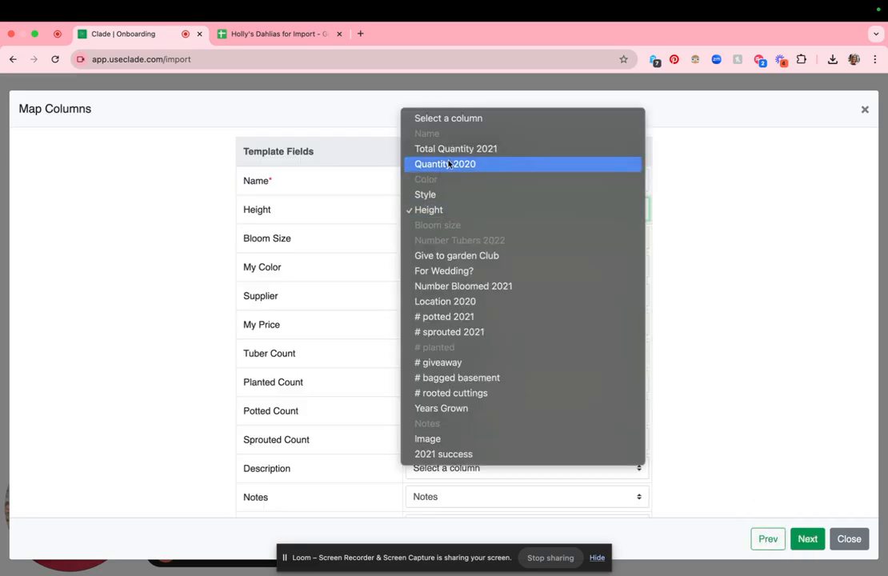
click(450, 118)
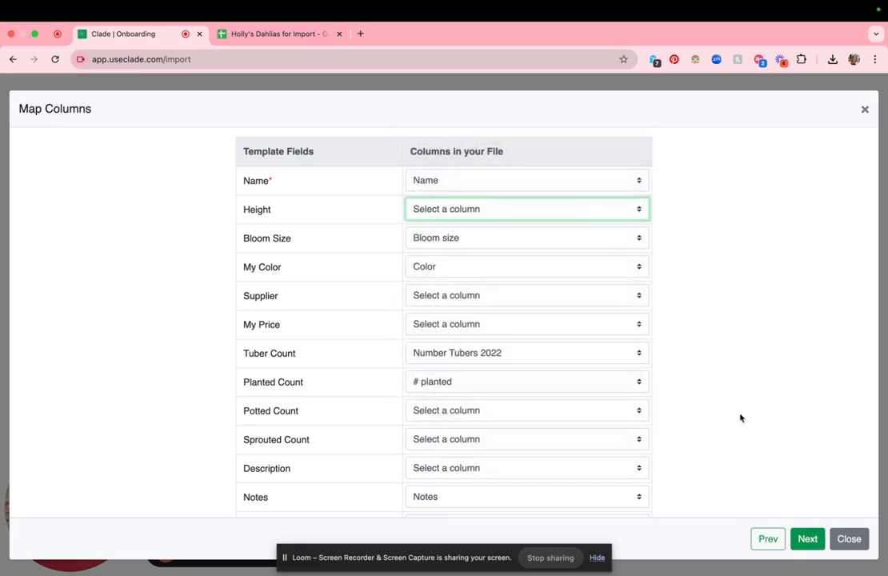
Verify the data again with the changed mapping and filter the table to invalid rows only
click(808, 538)
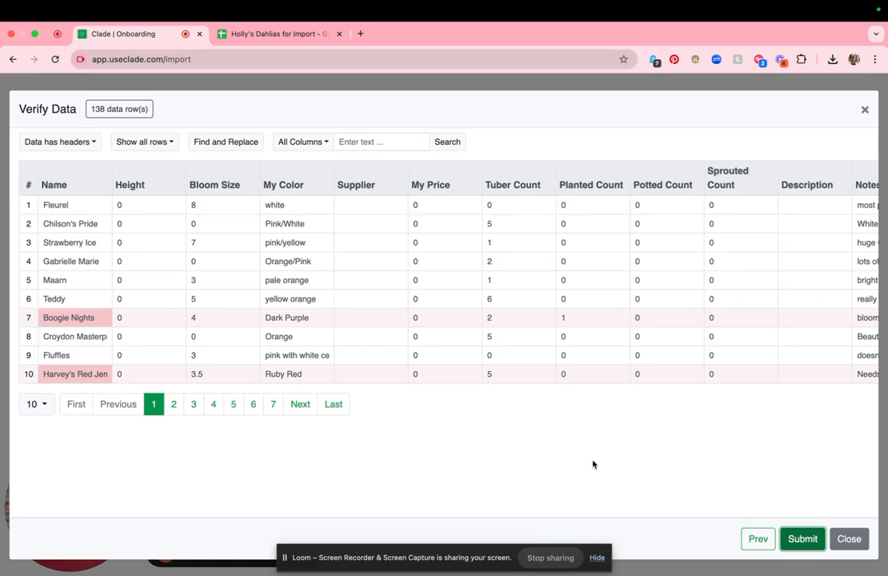
click(169, 145)
click(172, 186)
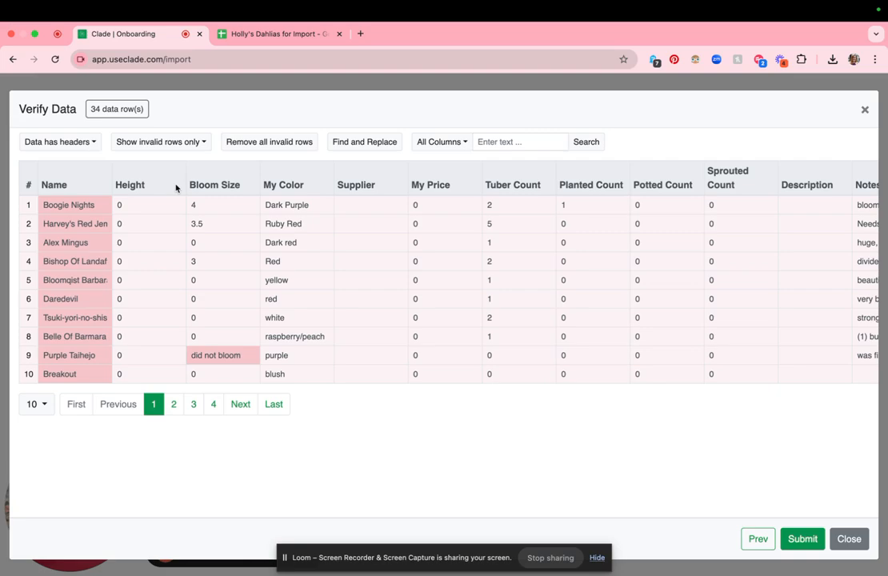
Replace the invalid variety name Boogie Nights with the valid value Boogie Nites, searching for "boogie"
click(80, 203)
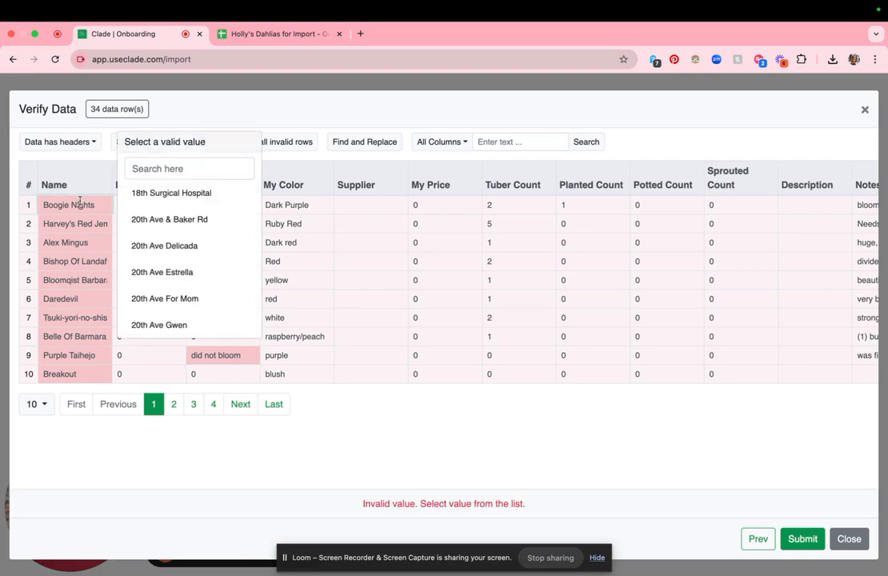
click(131, 168)
text(jb)
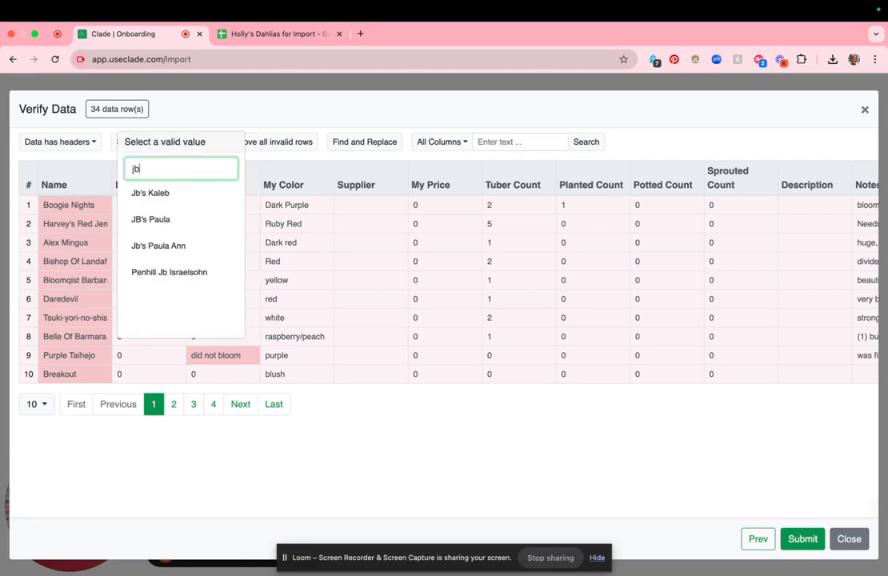
key(BackSpace)
key(BackSpace)
text(boogie)
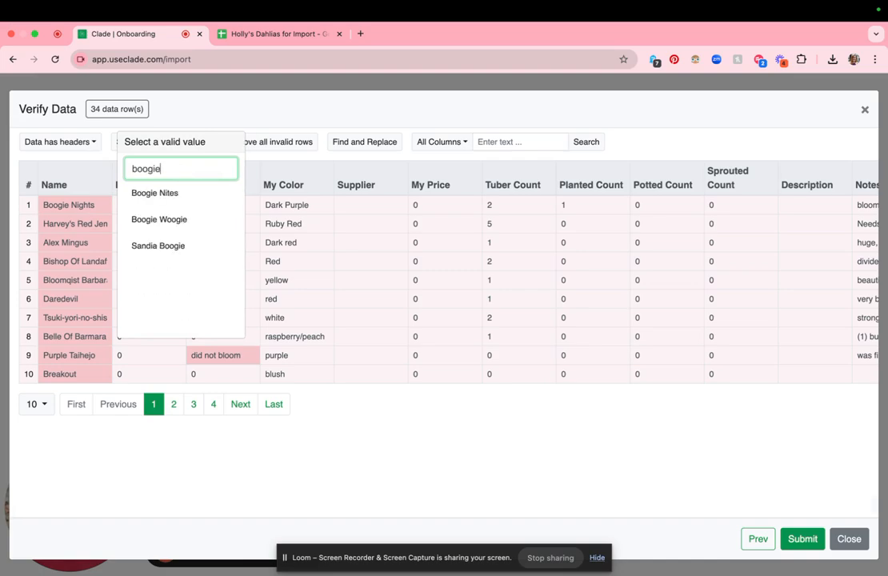
click(163, 198)
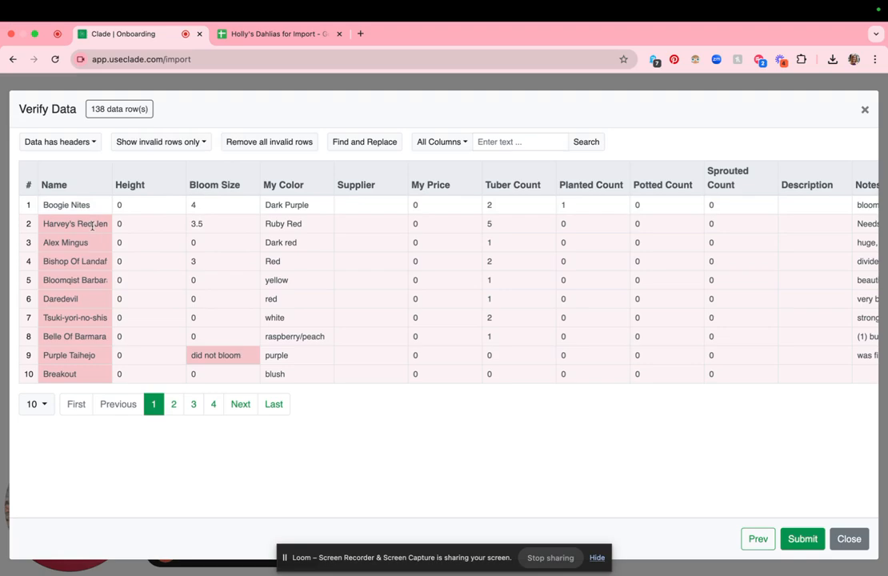
Correct the invalid name in row 2 to Harvey's Red Gem, searching the valid values for "harvey"
click(92, 225)
click(136, 169)
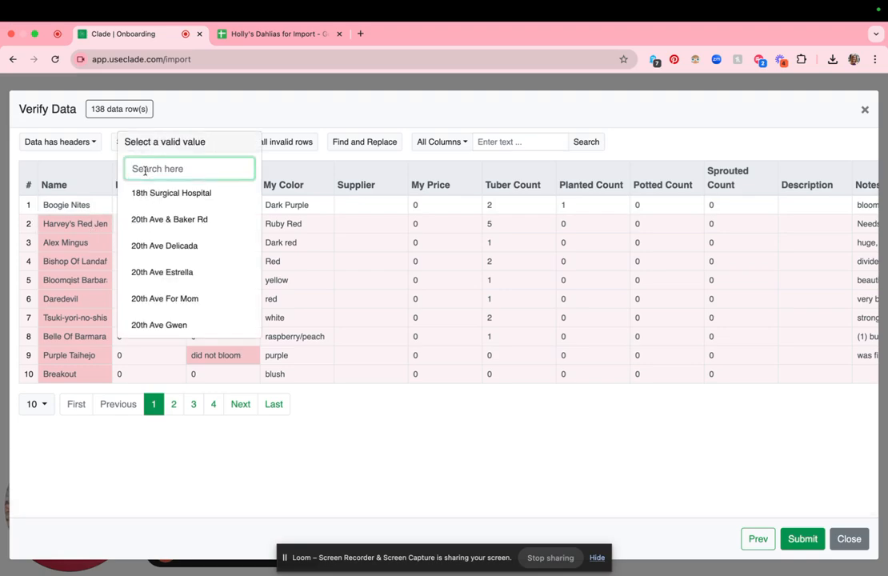
text(harvey)
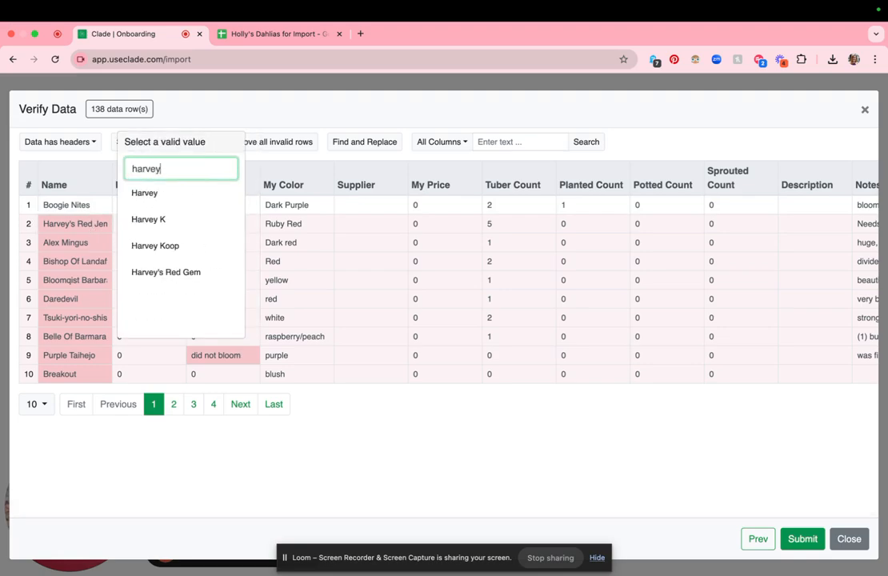
click(176, 265)
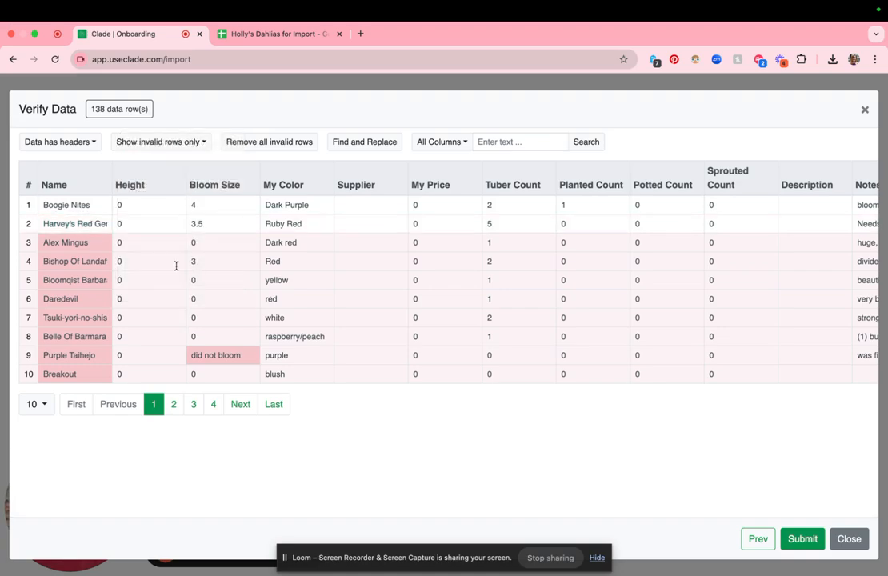
Replace the invalid variety name Alex Mingus with the valid value Mingus Alex, searching for "mingu"
click(66, 242)
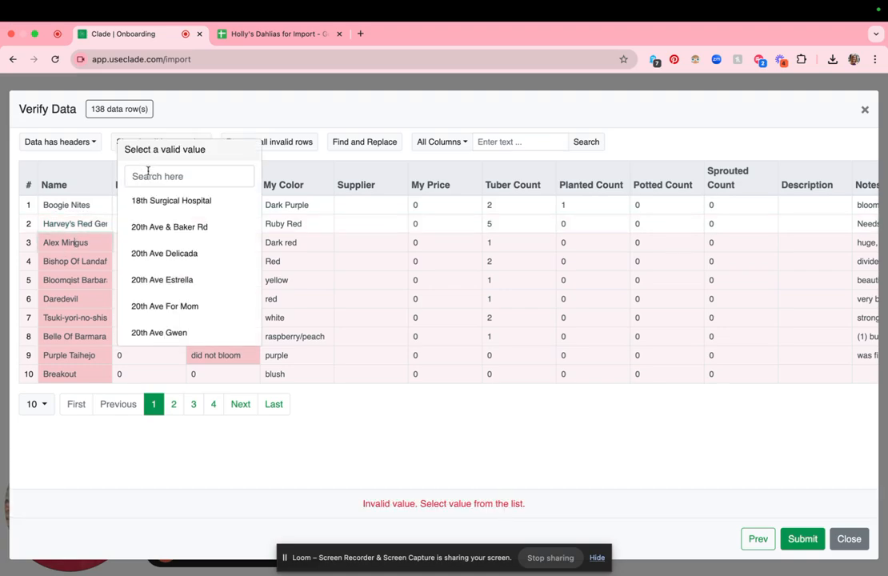
click(149, 175)
text(alex m)
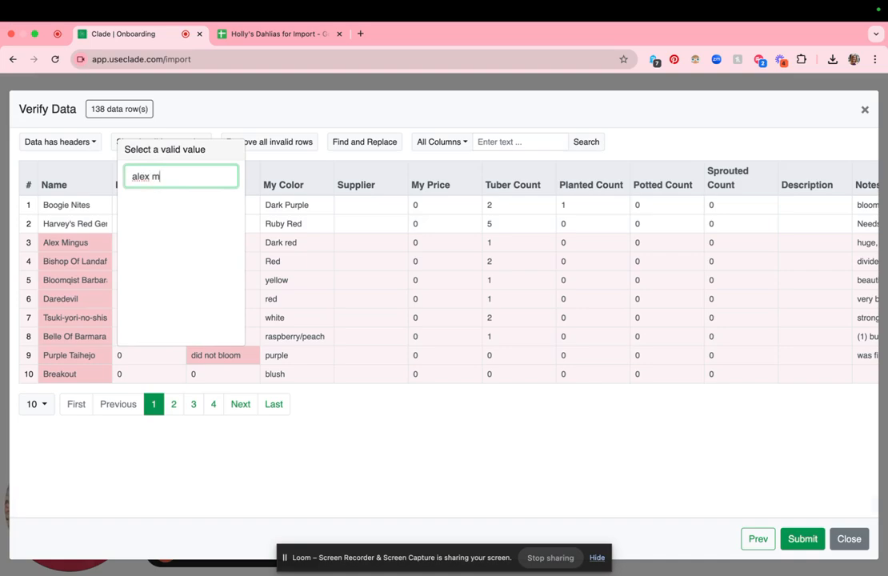
key(BackSpace)
key(BackSpace)
key(BackSpace)
key(BackSpace)
key(BackSpace)
key(BackSpace)
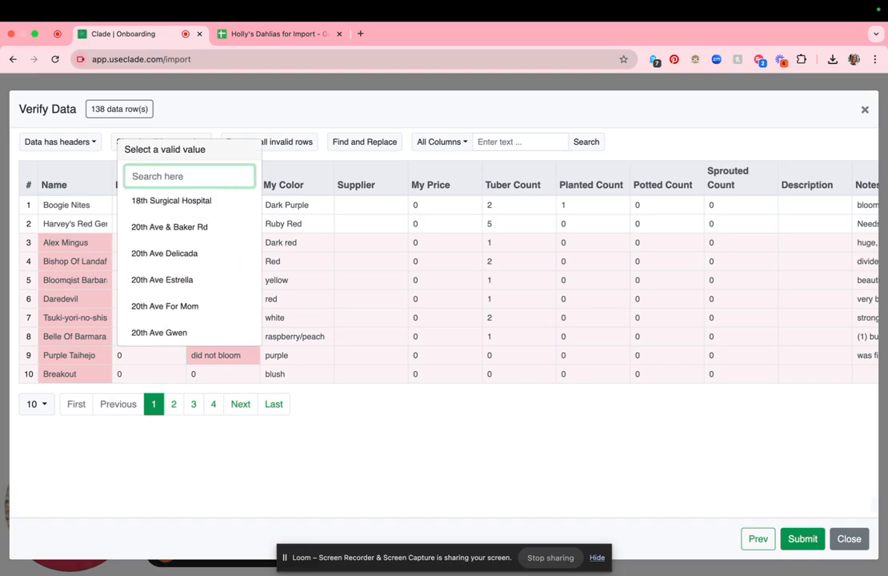
text(mingu)
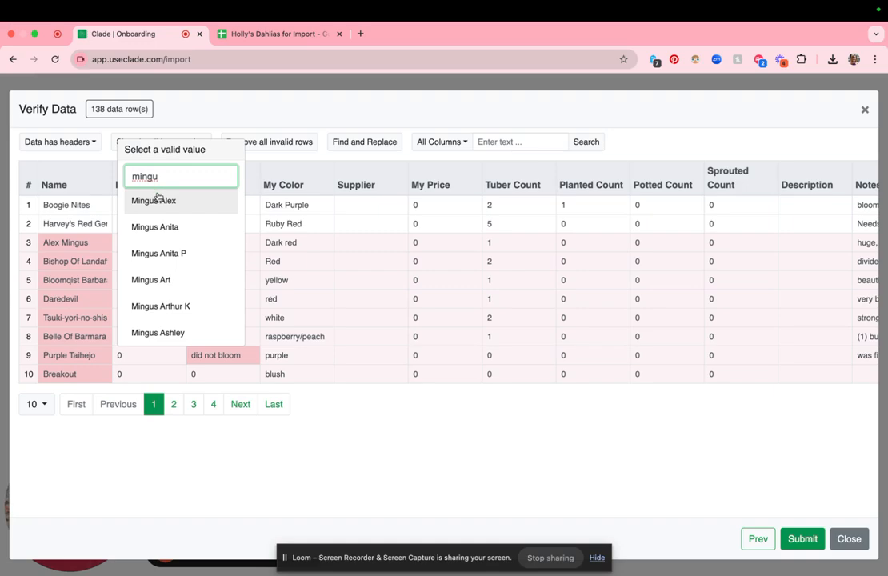
click(161, 200)
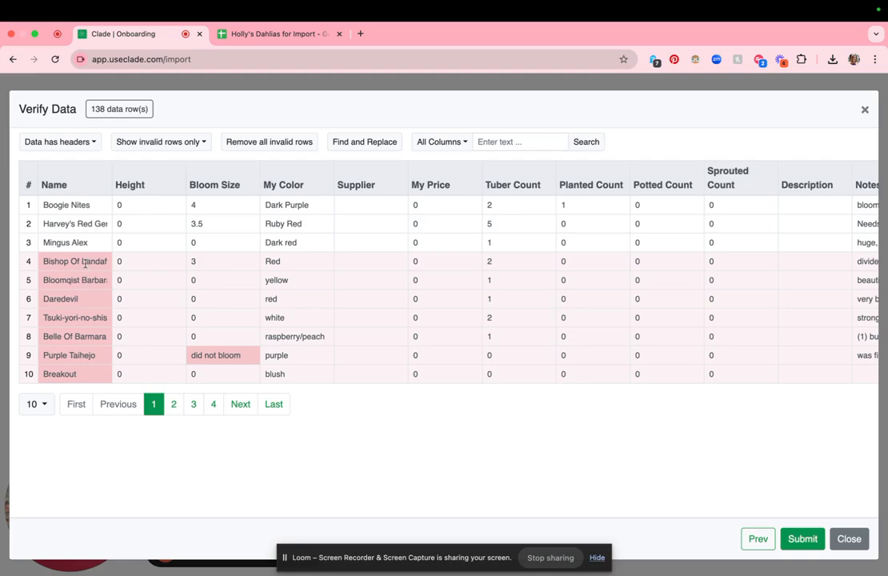
Search the valid variety names for "dare" to match the Daredevil row, and clear the search
click(86, 299)
click(187, 232)
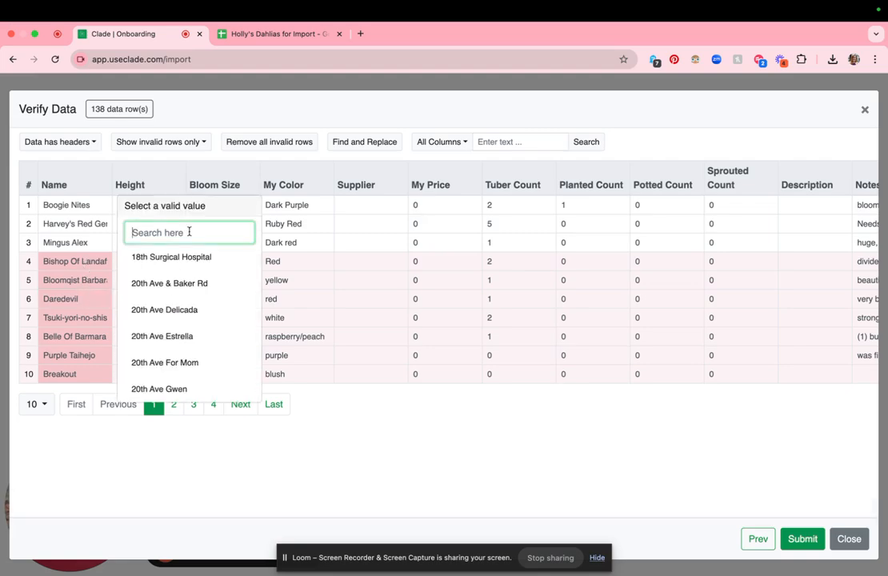
text(darv)
key(BackSpace)
text(e)
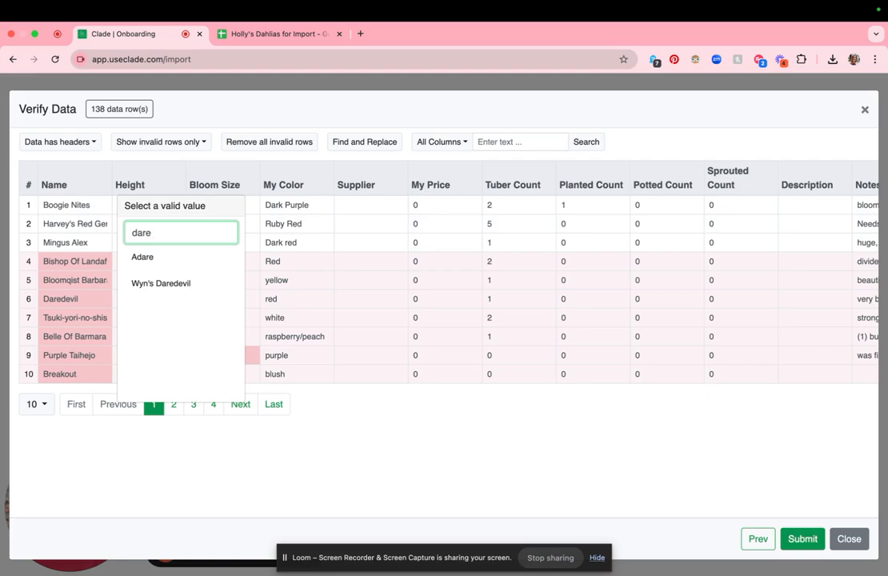
key(BackSpace)
key(BackSpace)
key(BackSpace)
key(BackSpace)
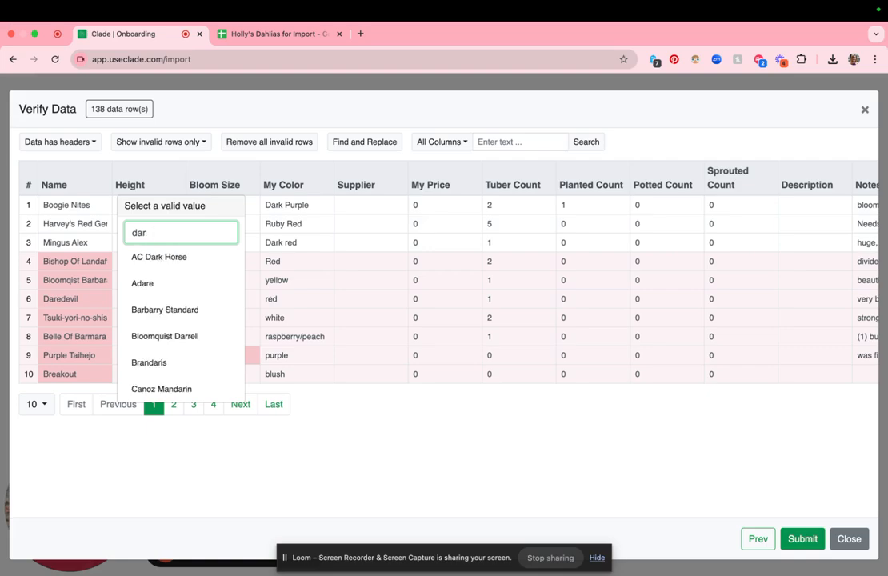
Close the valid-name list, view the second page of invalid rows, and return to the first page
click(182, 469)
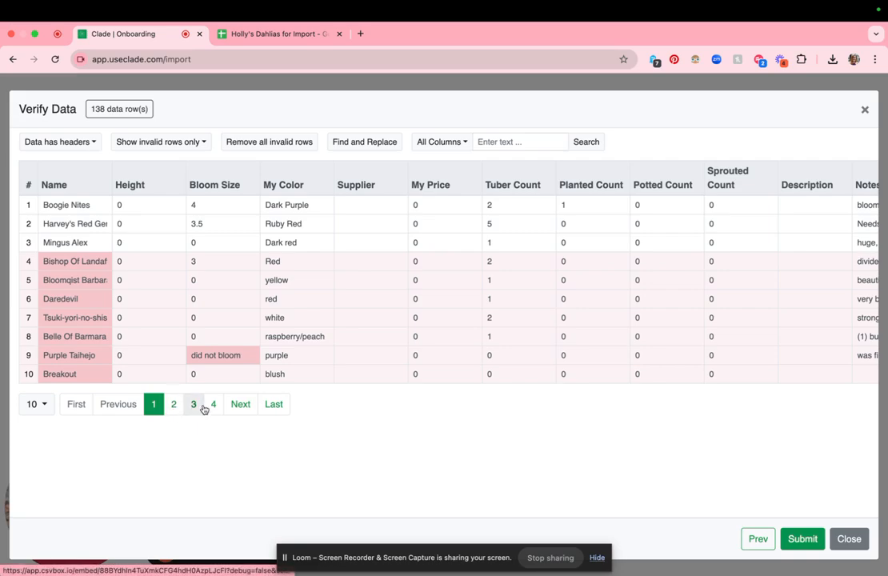
click(174, 407)
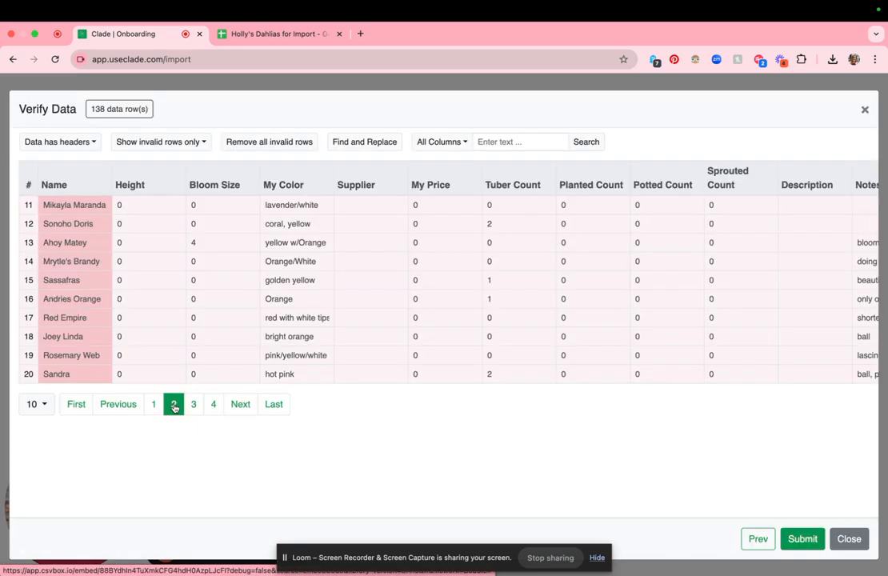
click(156, 406)
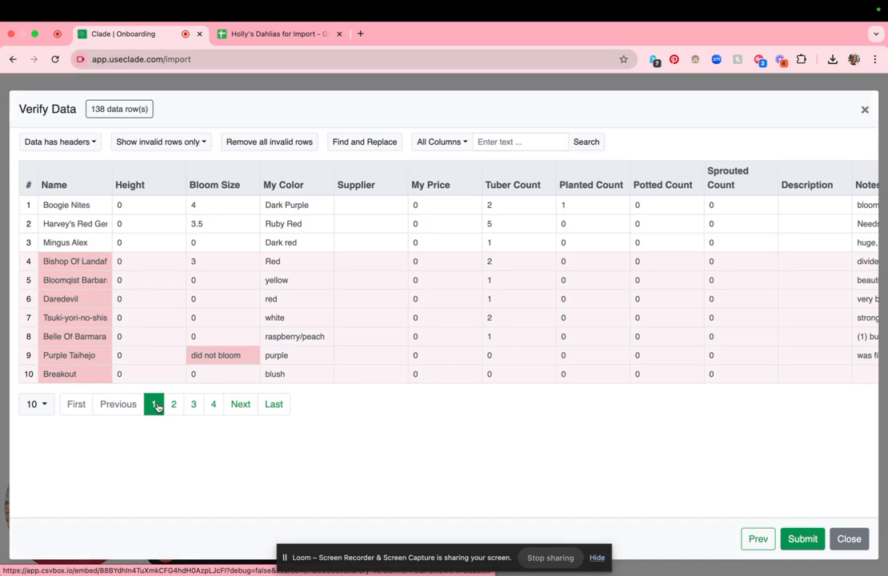
Replace the non-numeric bloom size "did not bloom" in the Purple Taihejo row with 0
click(204, 358)
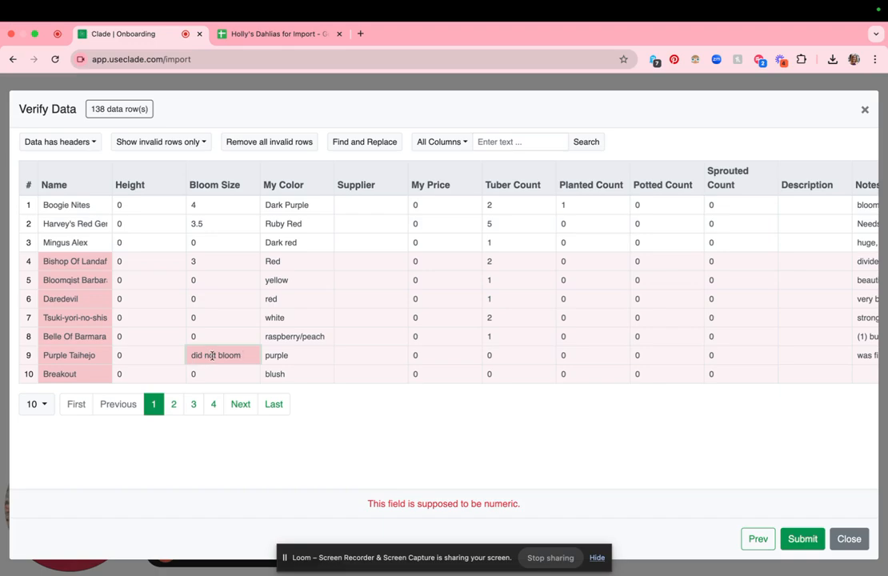
triple_click(213, 355)
key(BackSpace)
text(0)
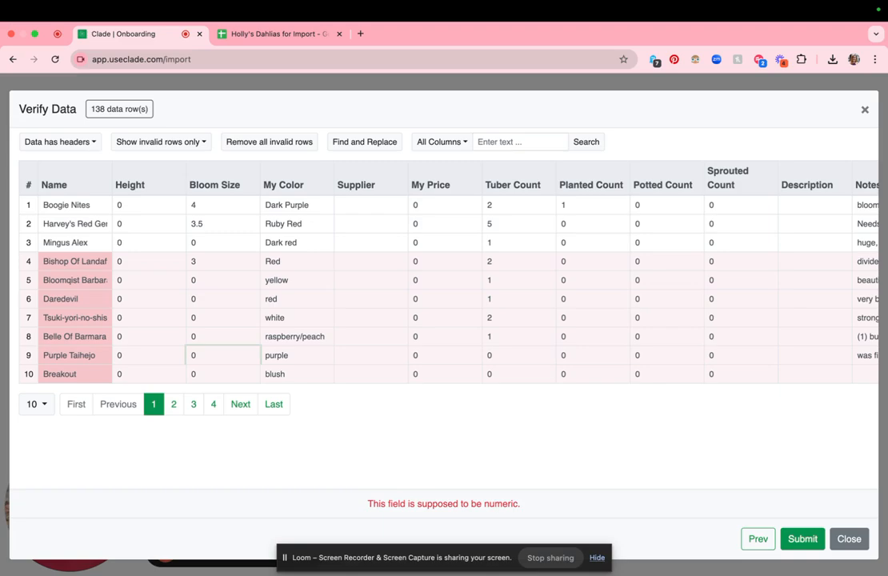
click(247, 370)
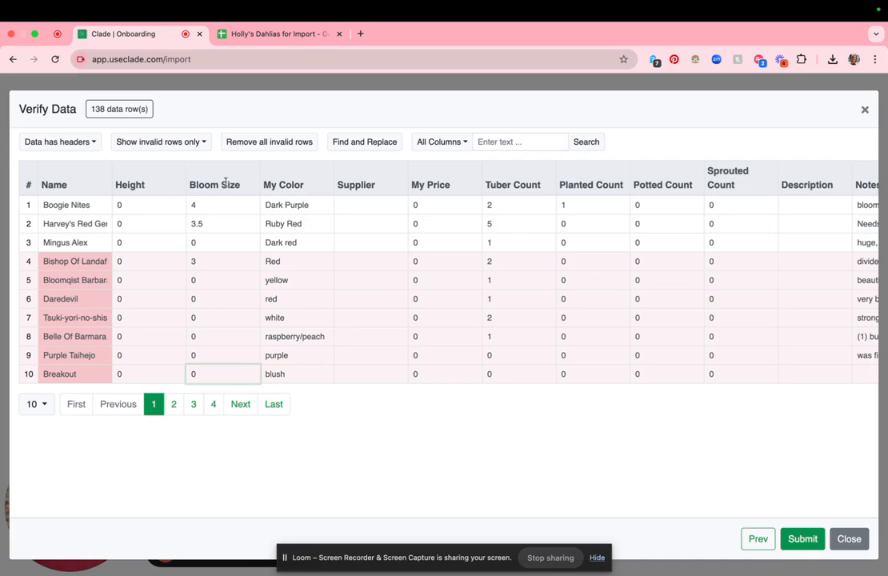
Remove all invalid rows from the import data and confirm the removal
click(253, 143)
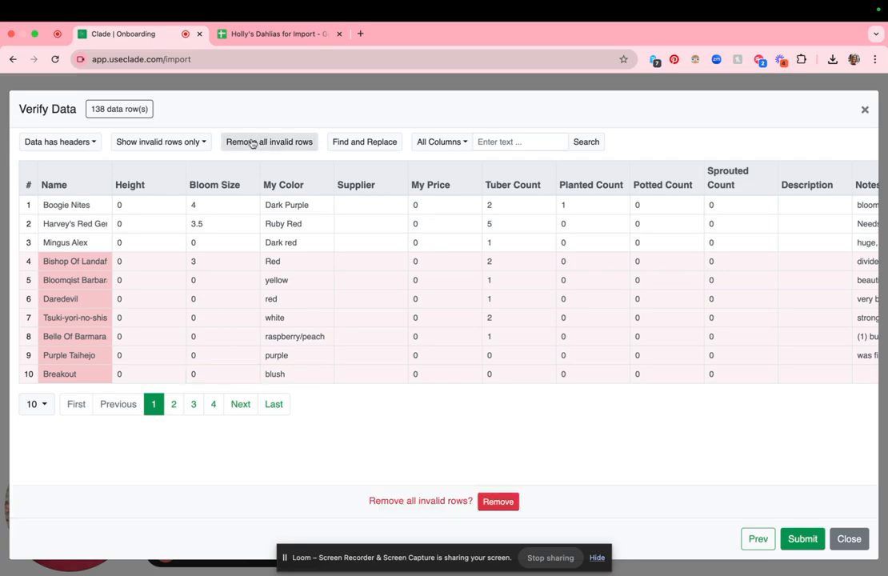
click(512, 504)
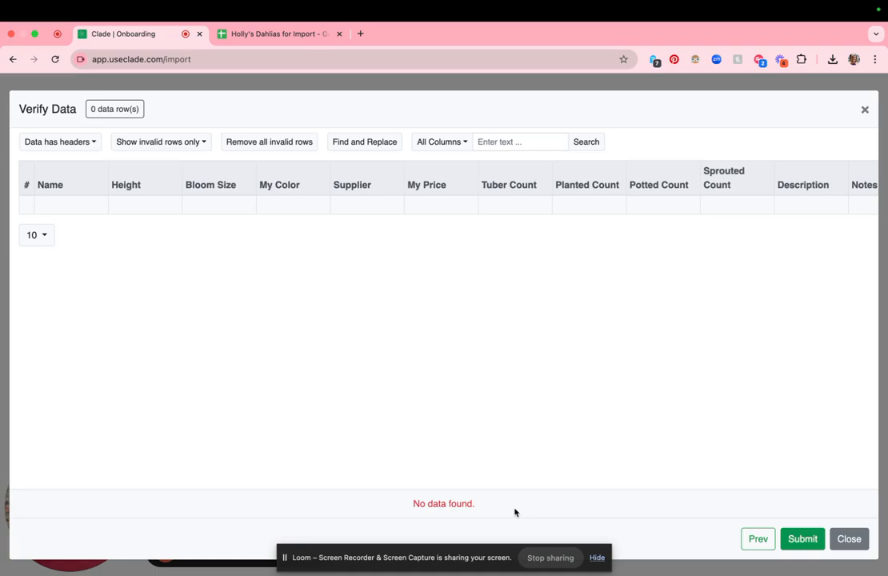
Show all rows still in the import data and submit them to the inventory
click(198, 144)
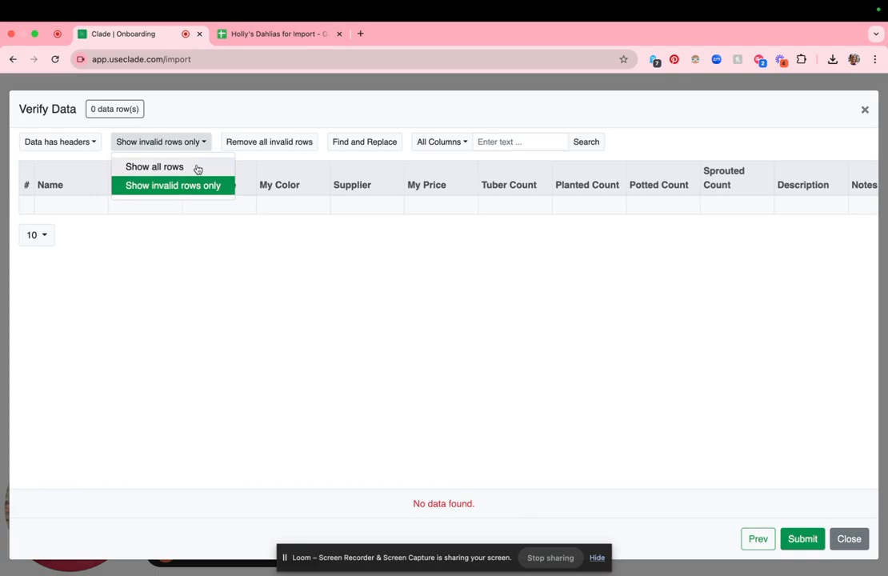
click(198, 168)
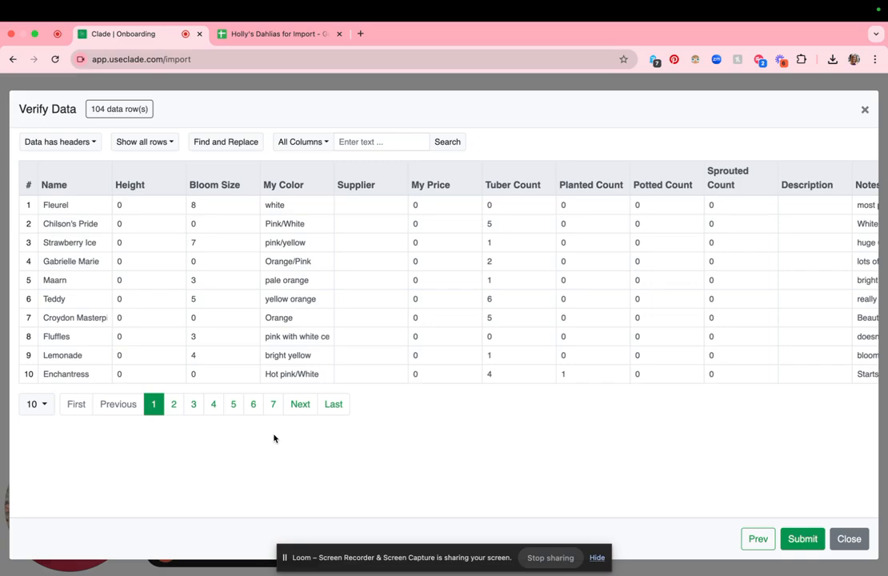
click(812, 542)
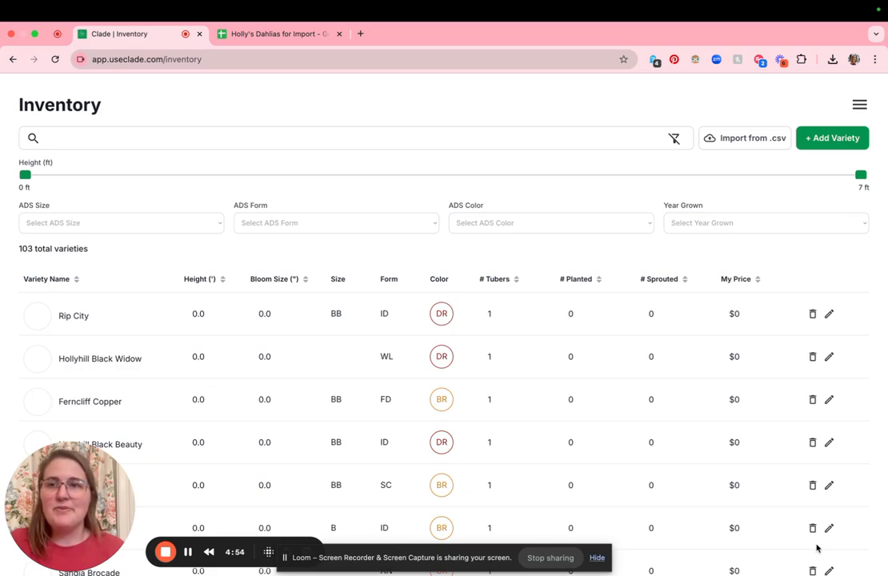
Search the inventory for the variety Cafe Au Lait, entering "cafe" and picking the matching suggestion
click(410, 135)
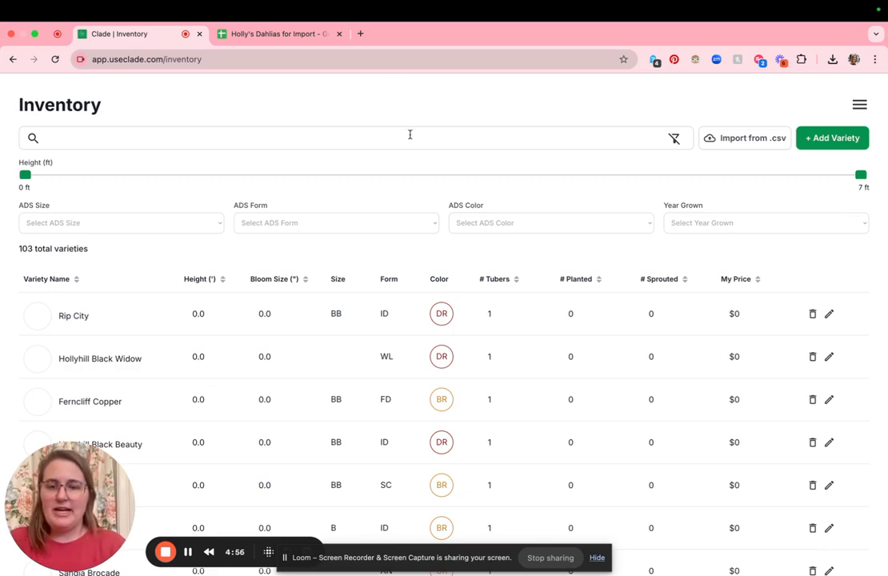
text(cafe)
click(329, 163)
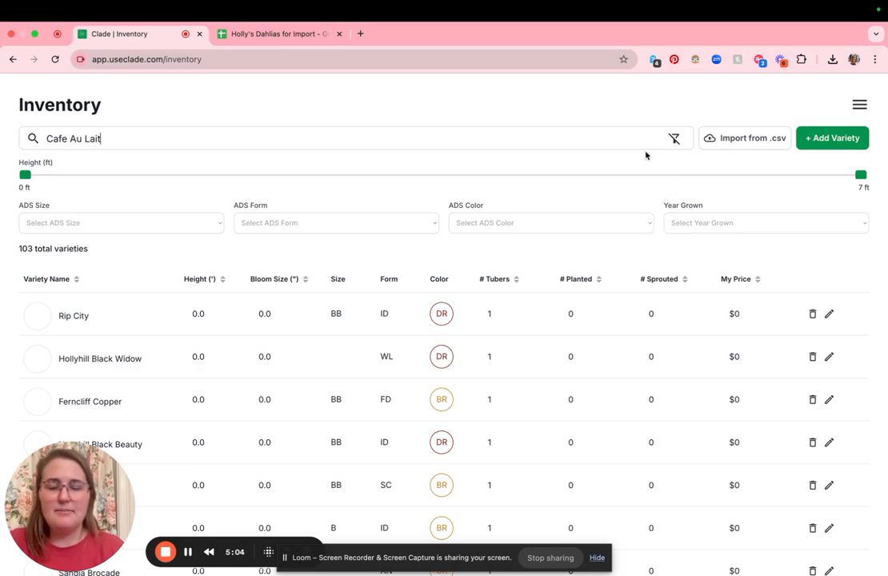
key(Return)
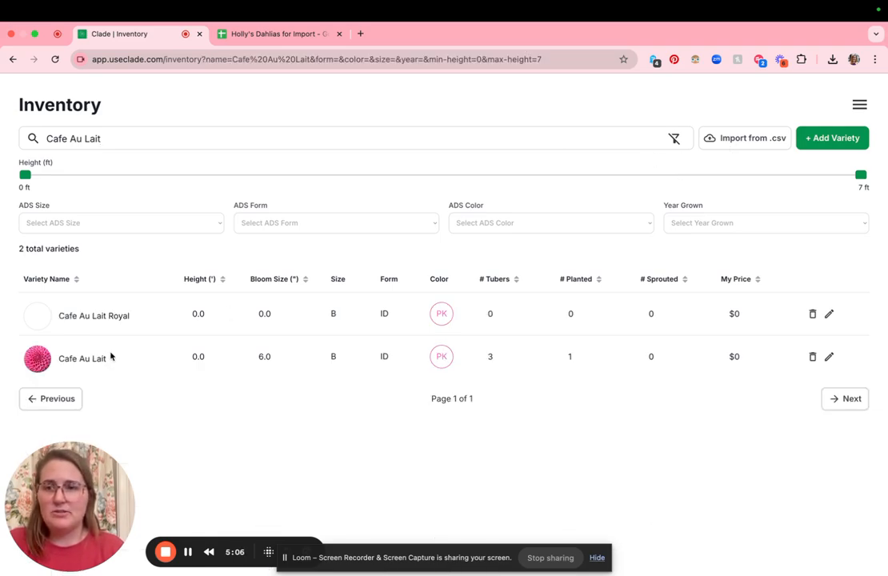